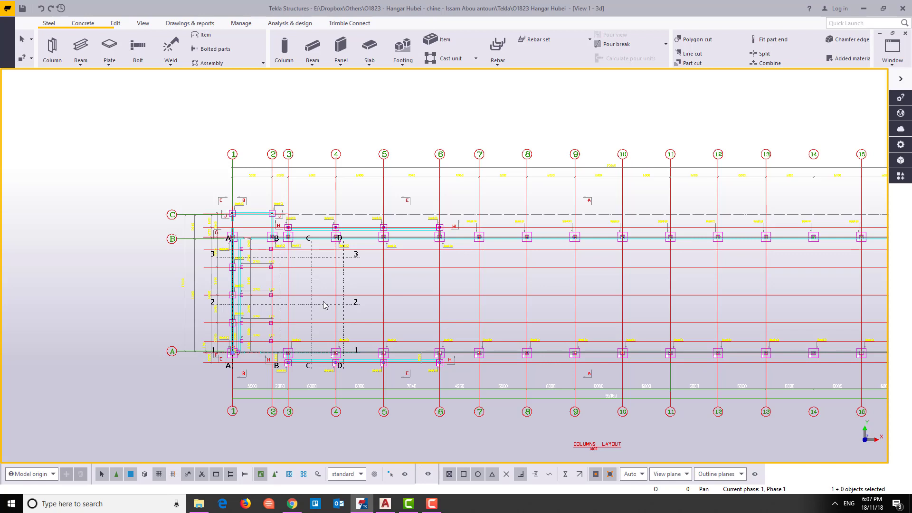
# Pan and zoom across the columns layout to review grid lines 1 through 18.
pyautogui.scroll(3, 318, 294)
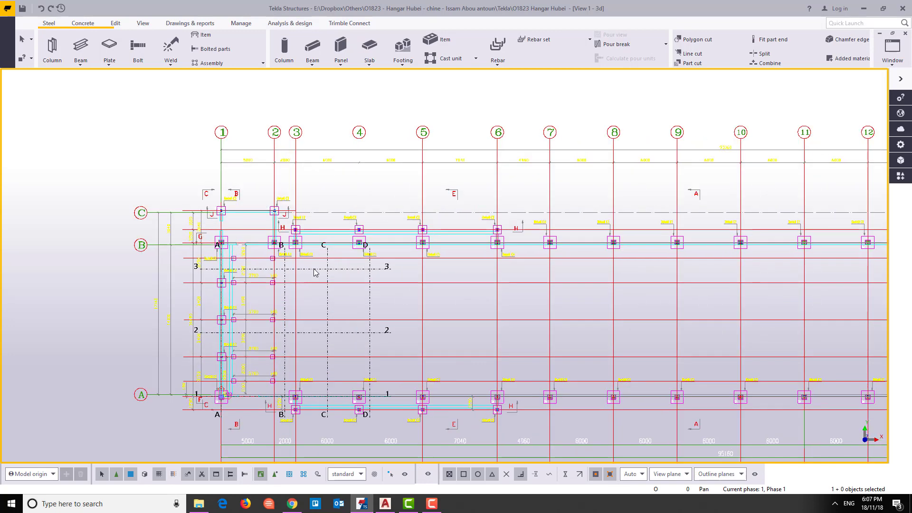
pyautogui.scroll(-3, 338, 244)
pyautogui.scroll(-2, 338, 244)
pyautogui.scroll(3, 384, 314)
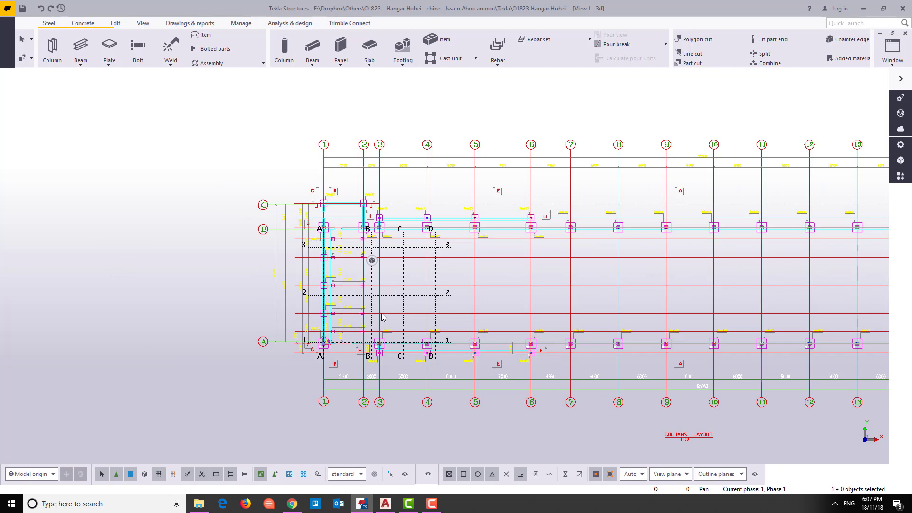
pyautogui.scroll(2, 370, 328)
pyautogui.scroll(-1, 439, 403)
pyautogui.moveTo(379, 404); pyautogui.dragTo(300, 407, button='middle')
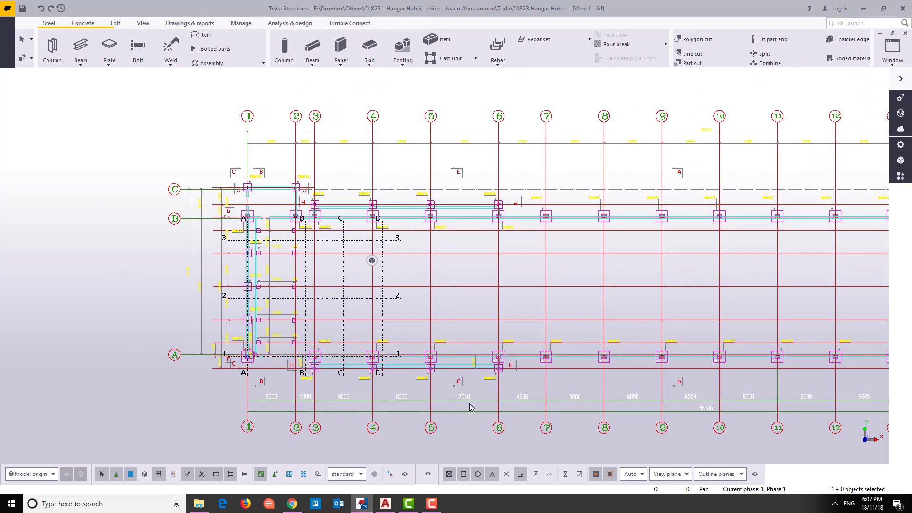
pyautogui.moveTo(510, 407); pyautogui.dragTo(429, 396, button='middle')
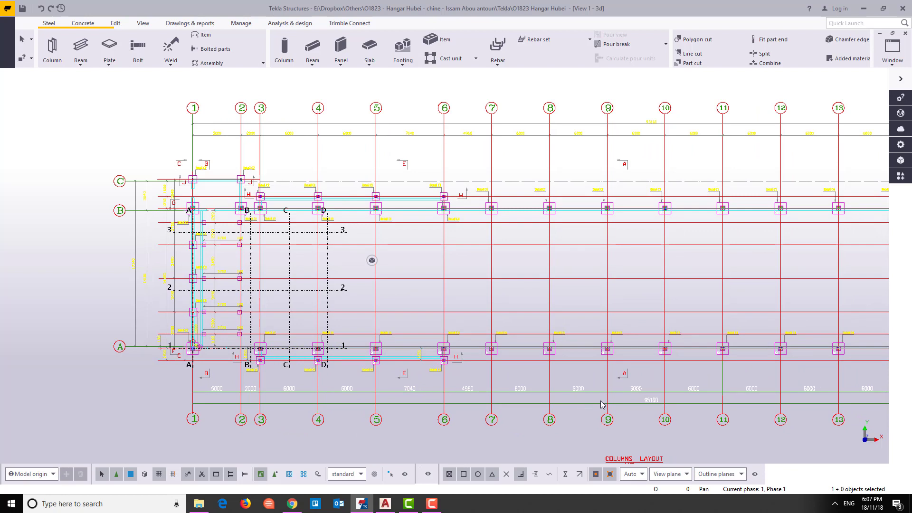
pyautogui.moveTo(710, 390); pyautogui.dragTo(376, 368, button='middle')
pyautogui.scroll(-1, 376, 368)
pyautogui.moveTo(364, 309); pyautogui.dragTo(594, 274, button='middle')
pyautogui.scroll(2, 327, 266)
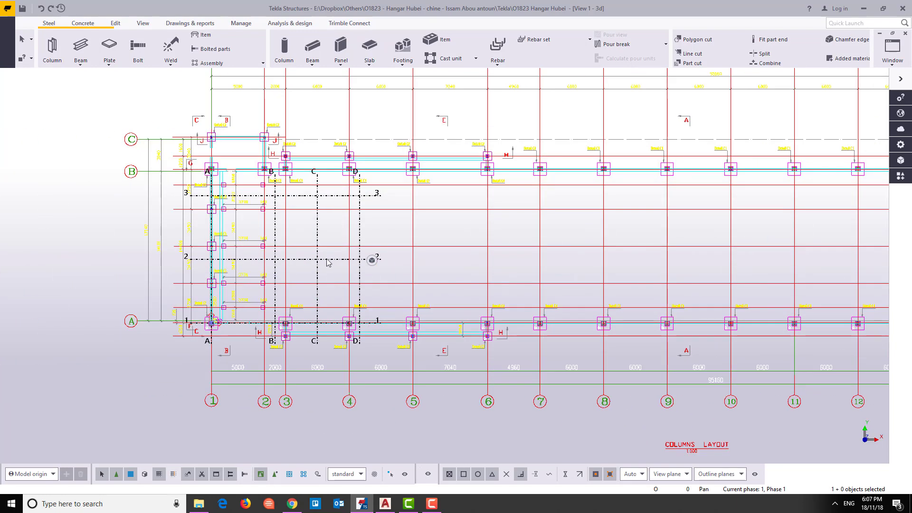
pyautogui.doubleClick(329, 262)
pyautogui.moveTo(126, 124); pyautogui.dragTo(475, 92)
pyautogui.moveTo(504, 127); pyautogui.dragTo(452, 127)
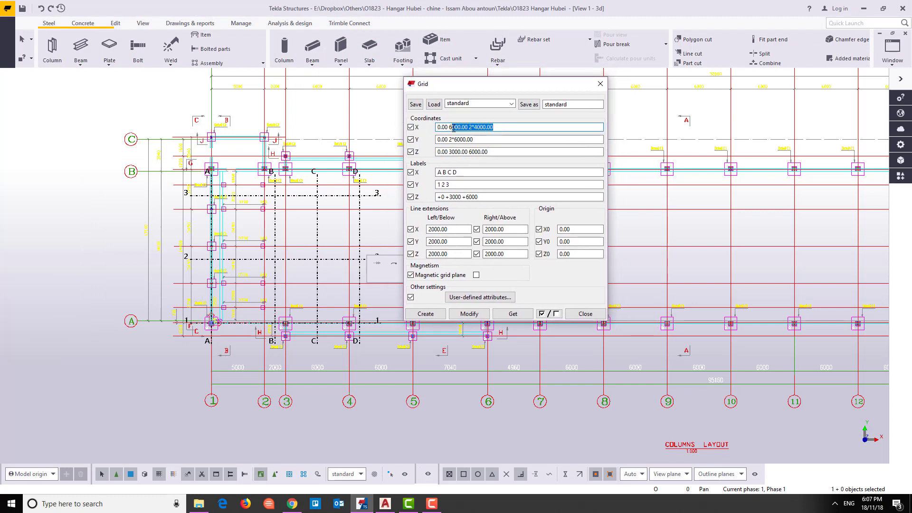
pyautogui.write('50')
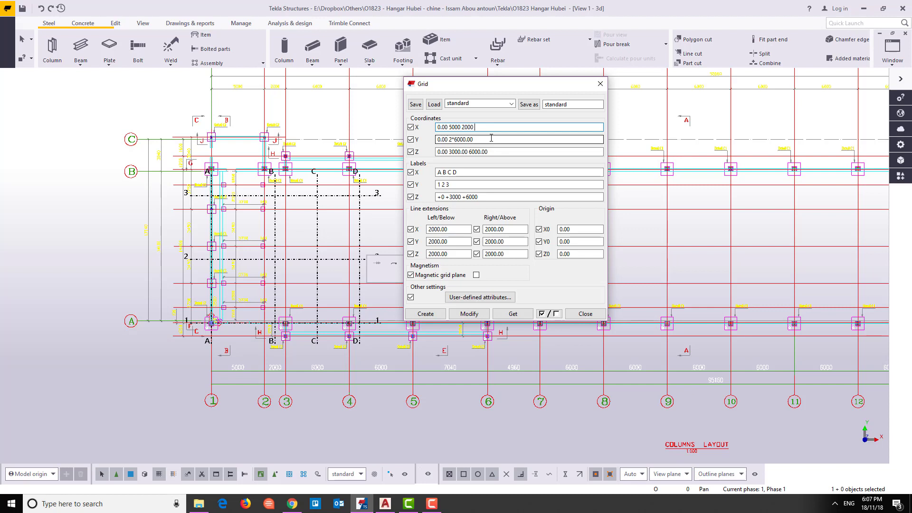
pyautogui.write('00 2000 6000 6000 7040 4960 6000 6000')
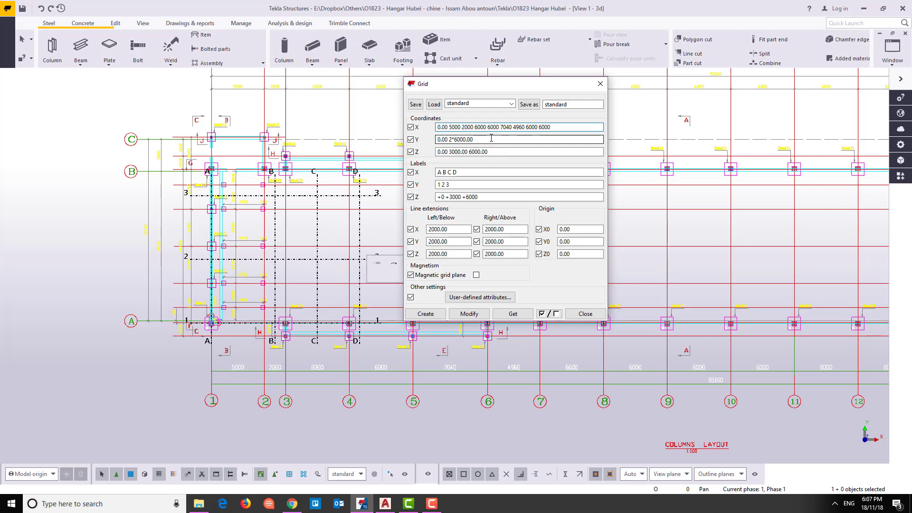
pyautogui.moveTo(753, 388); pyautogui.dragTo(414, 411, button='middle')
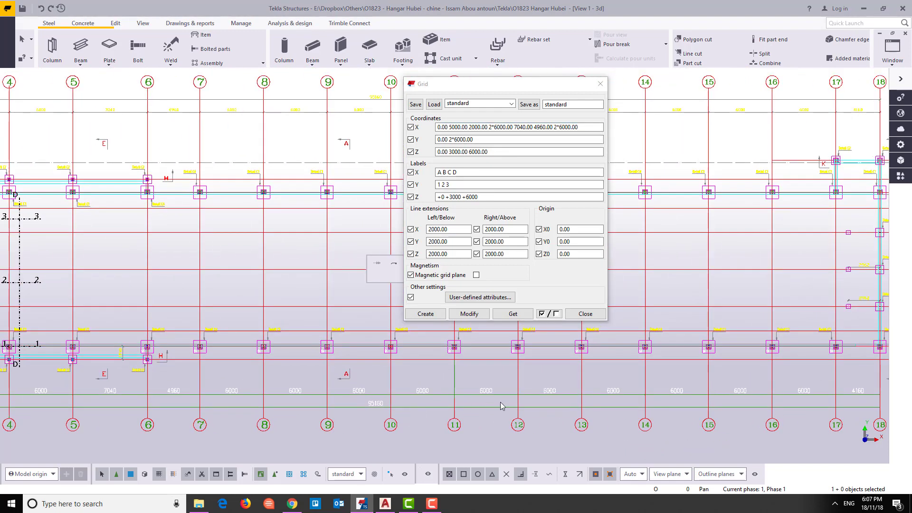
pyautogui.moveTo(798, 399); pyautogui.dragTo(770, 401, button='middle')
# Make the repeat 10×6000, append 4160, and apply the new X coordinates to the grid.
pyautogui.click(554, 128)
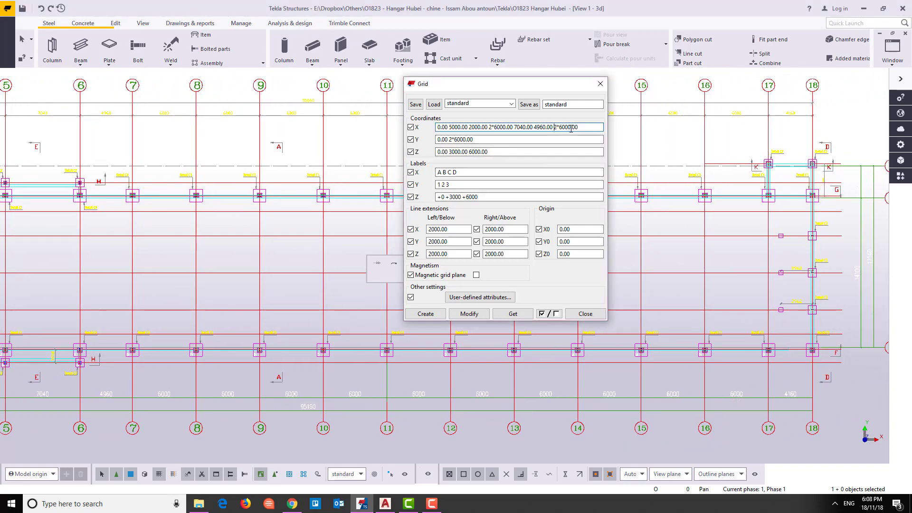
pyautogui.press('Delete')
pyautogui.write('10')
pyautogui.click(590, 127)
pyautogui.write('4160')
pyautogui.click(465, 314)
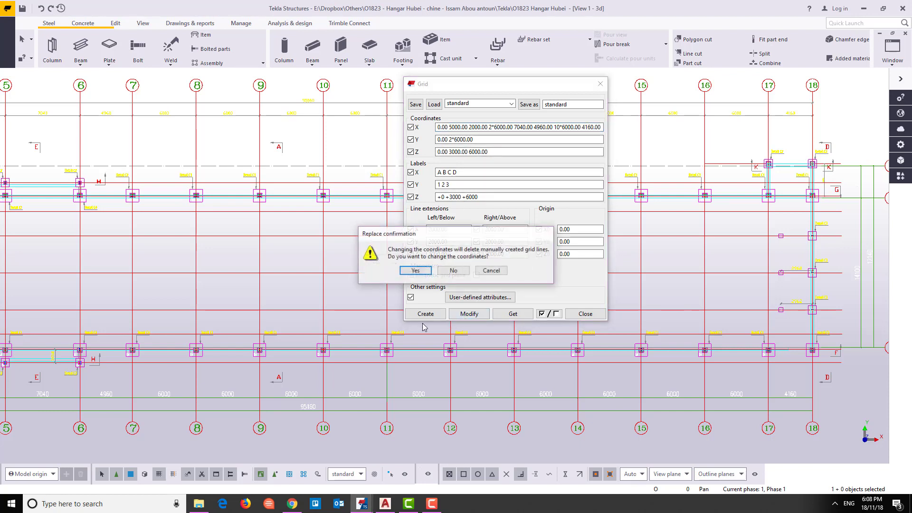
pyautogui.click(415, 271)
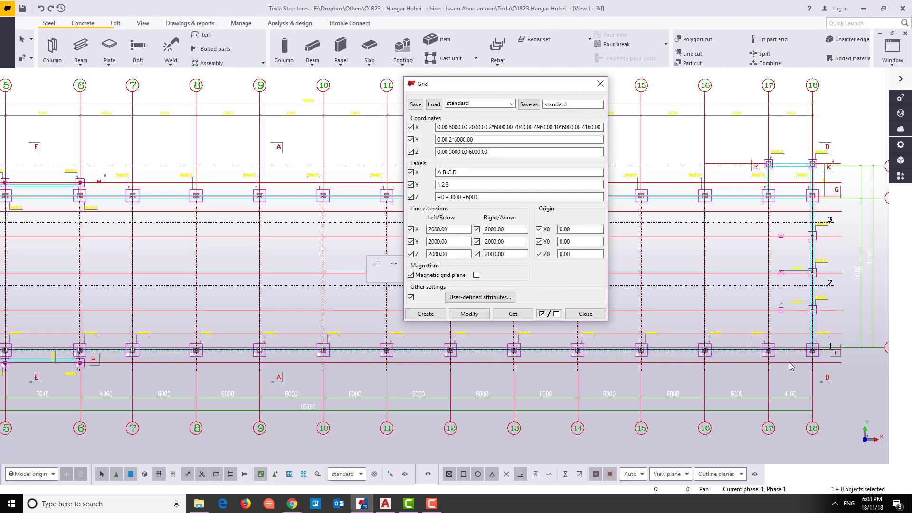
pyautogui.scroll(3, 157, 325)
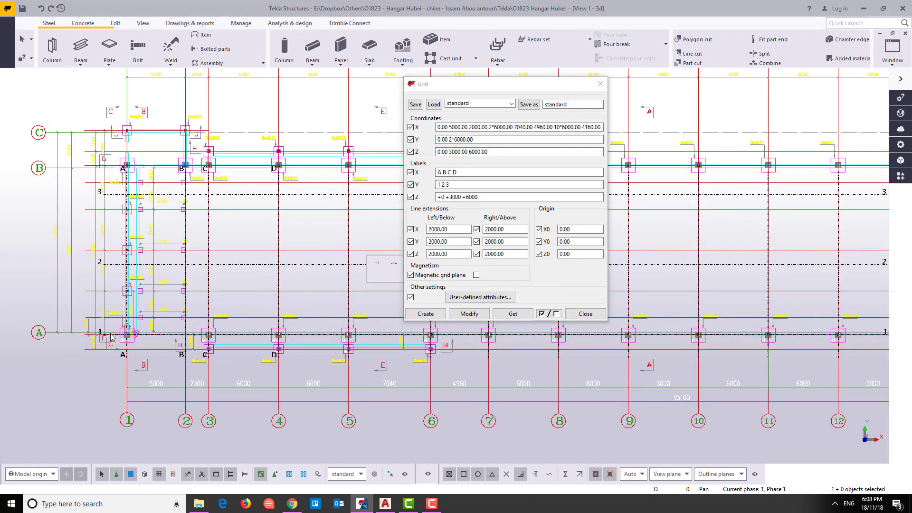
pyautogui.moveTo(159, 266); pyautogui.dragTo(137, 316, button='middle')
pyautogui.moveTo(108, 197); pyautogui.dragTo(159, 244, button='middle')
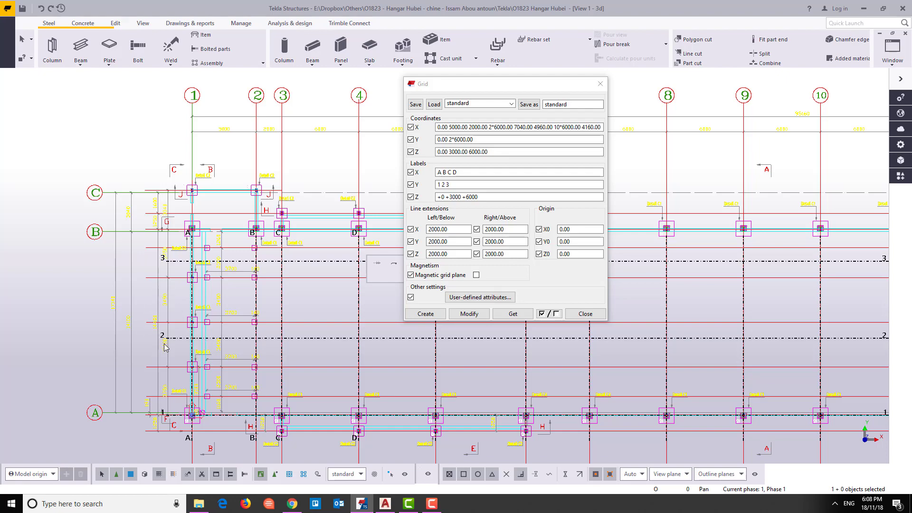
pyautogui.scroll(3, 166, 345)
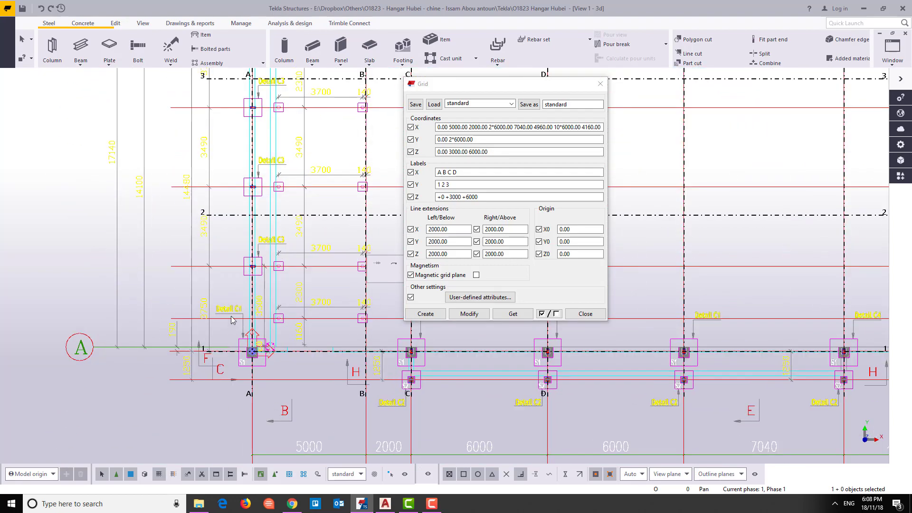
pyautogui.moveTo(224, 260); pyautogui.dragTo(204, 280, button='middle')
pyautogui.scroll(2, 204, 280)
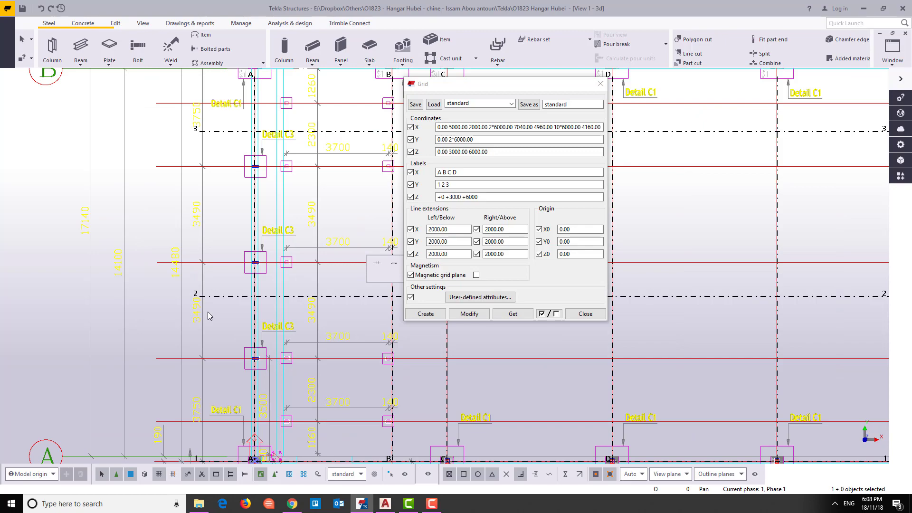
pyautogui.scroll(-1, 243, 292)
pyautogui.scroll(1, 236, 290)
pyautogui.scroll(-1, 235, 272)
pyautogui.scroll(1, 235, 253)
pyautogui.scroll(1, 235, 238)
pyautogui.scroll(-1, 238, 209)
pyautogui.scroll(-1, 237, 199)
pyautogui.scroll(1, 235, 195)
pyautogui.scroll(2, 233, 189)
pyautogui.scroll(-5, 233, 189)
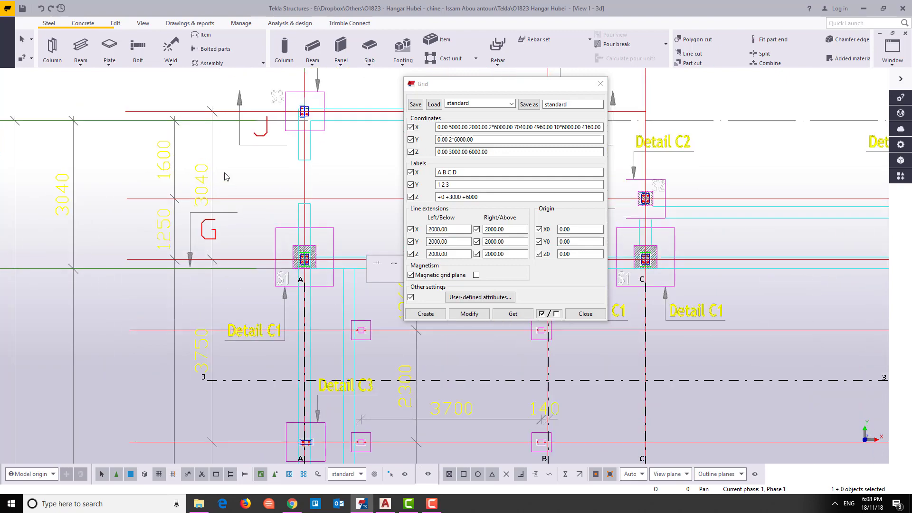
pyautogui.scroll(1, 219, 229)
pyautogui.scroll(-2, 219, 229)
pyautogui.moveTo(219, 229); pyautogui.dragTo(226, 324, button='middle')
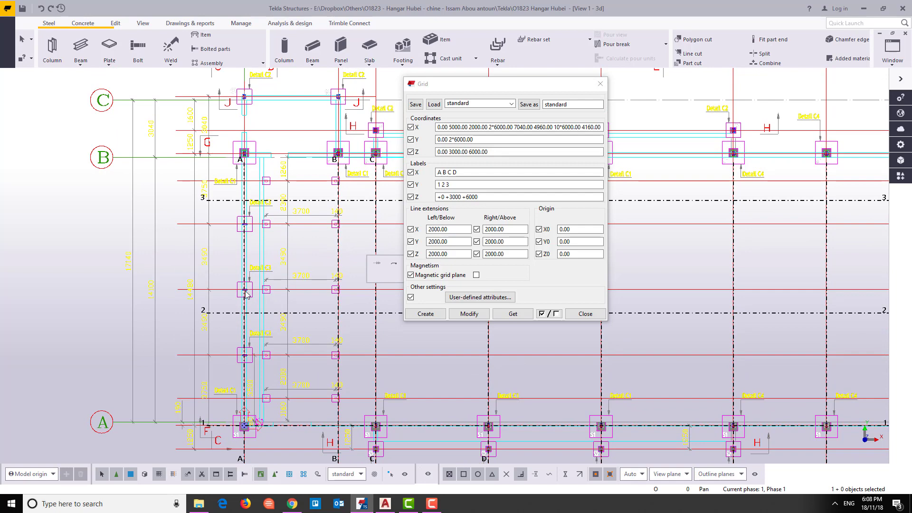
pyautogui.scroll(-3, 262, 190)
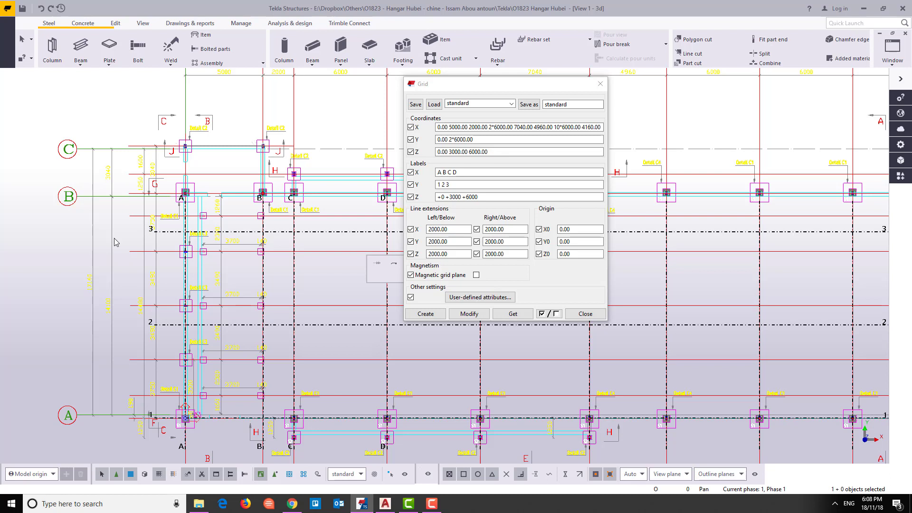
pyautogui.moveTo(475, 139); pyautogui.dragTo(453, 139)
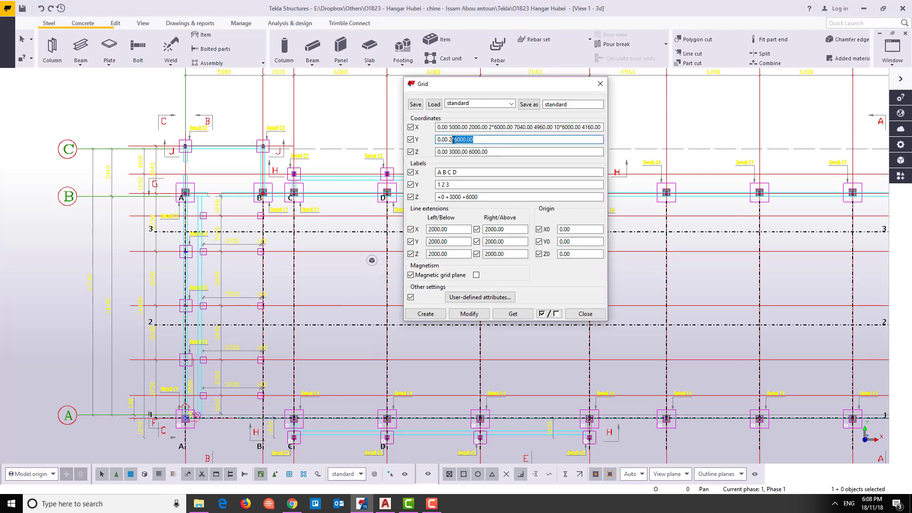
pyautogui.write('375')
pyautogui.scroll(6, 161, 224)
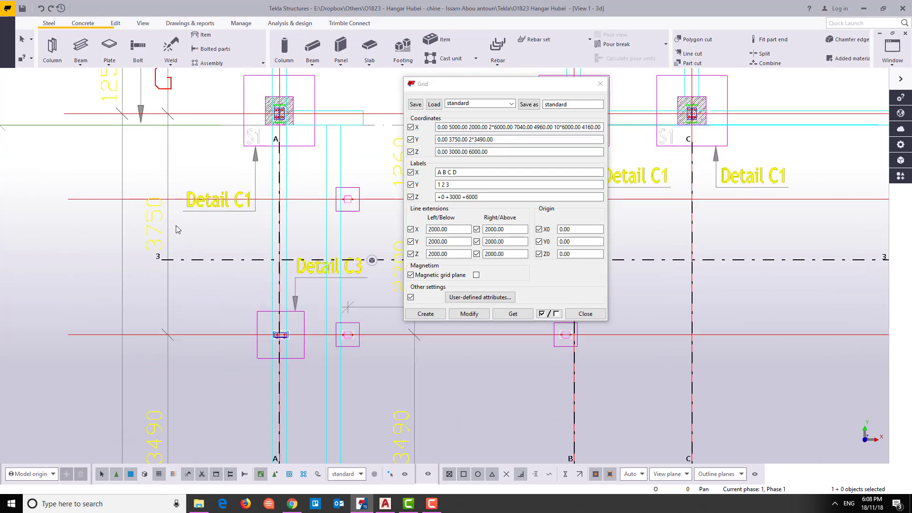
pyautogui.click(529, 139)
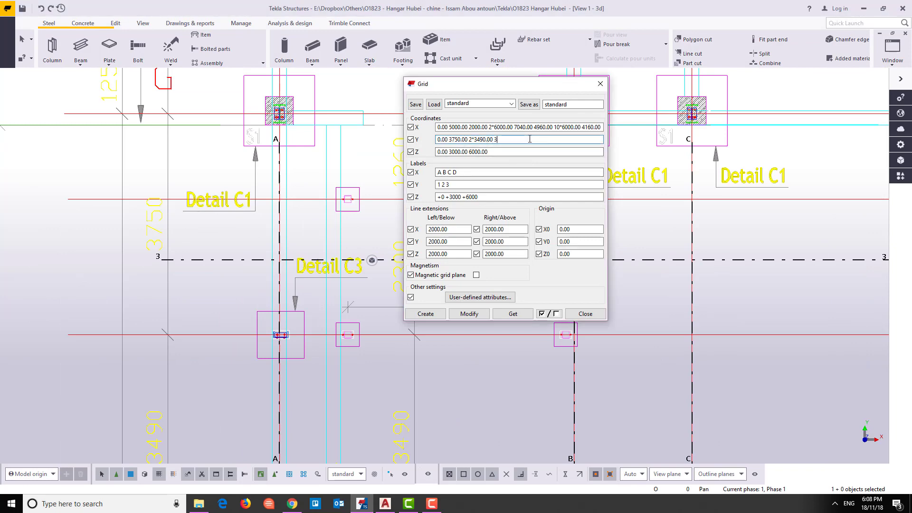
pyautogui.write('3750')
pyautogui.scroll(-3, 228, 269)
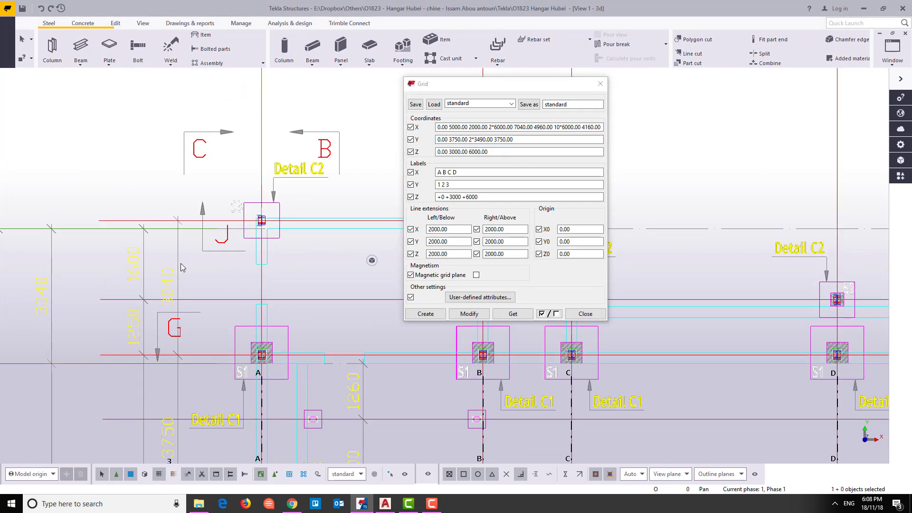
pyautogui.click(541, 140)
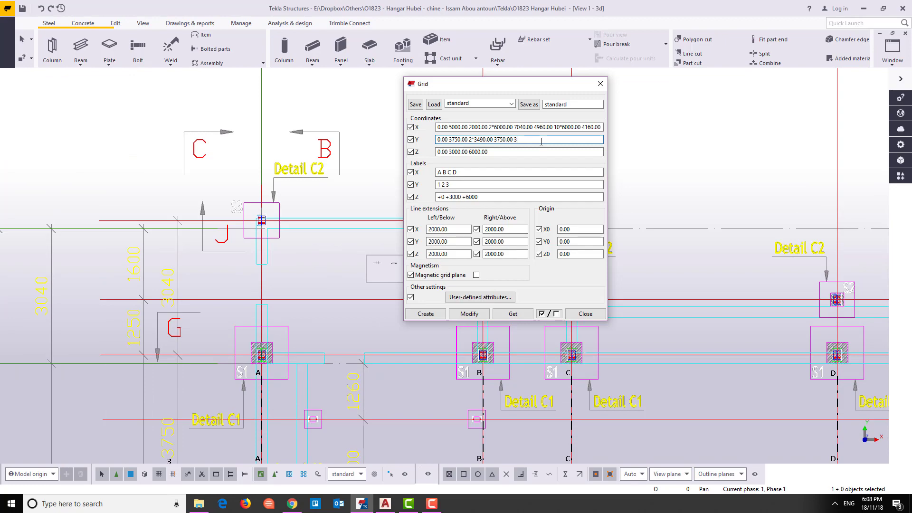
pyautogui.write('3040')
pyautogui.click(469, 313)
pyautogui.click(378, 271)
pyautogui.scroll(-10, 365, 265)
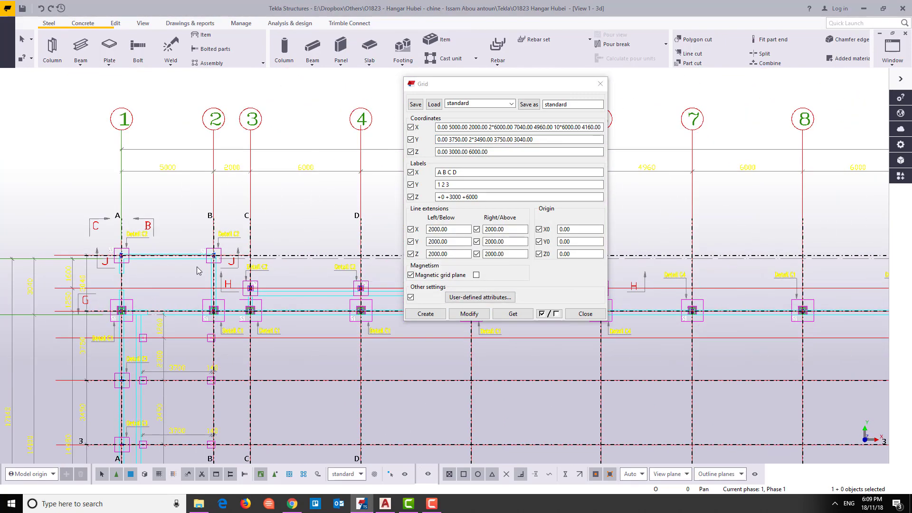
# Check grid lines 1–18 on the plan and select the existing X labels for replacement.
pyautogui.moveTo(752, 272); pyautogui.dragTo(291, 280, button='middle')
pyautogui.scroll(3, 291, 280)
pyautogui.scroll(2, 291, 280)
pyautogui.scroll(-4, 285, 269)
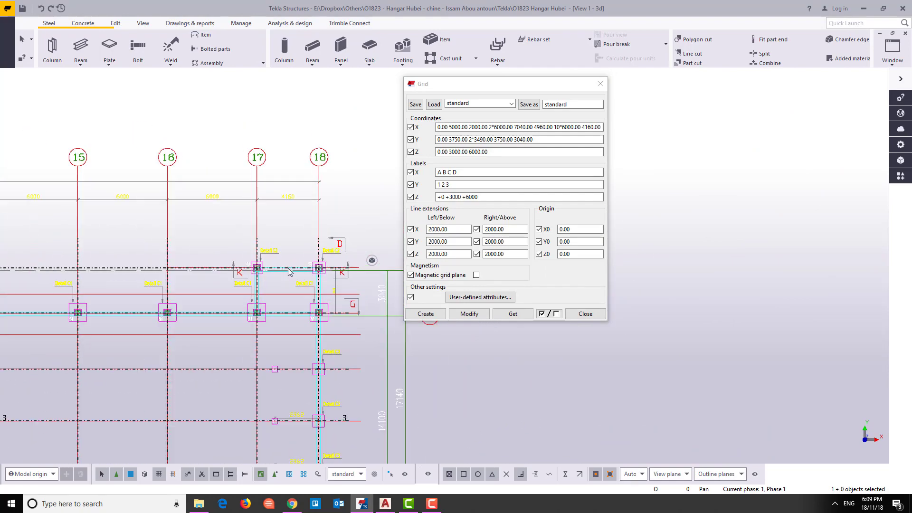
pyautogui.scroll(2, 253, 295)
pyautogui.scroll(-4, 253, 296)
pyautogui.moveTo(253, 295); pyautogui.dragTo(292, 283, button='middle')
pyautogui.scroll(3, 307, 324)
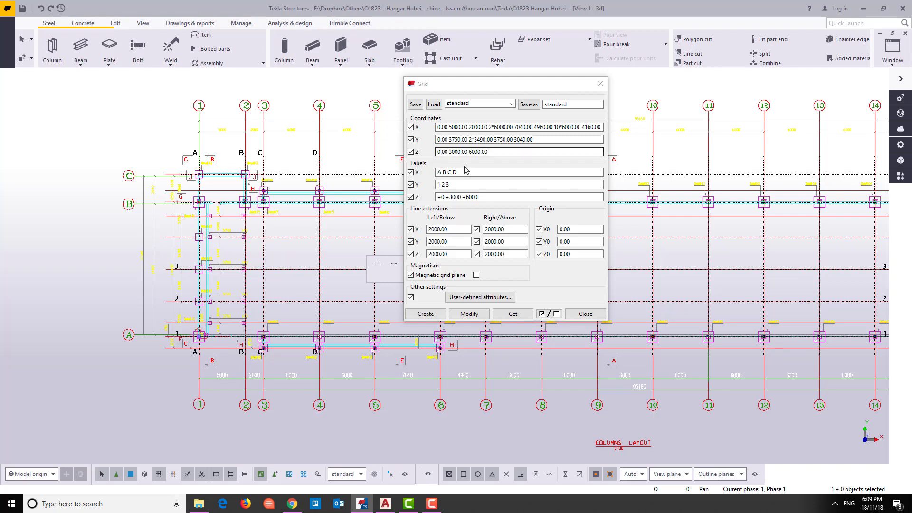
pyautogui.moveTo(465, 172); pyautogui.dragTo(439, 171)
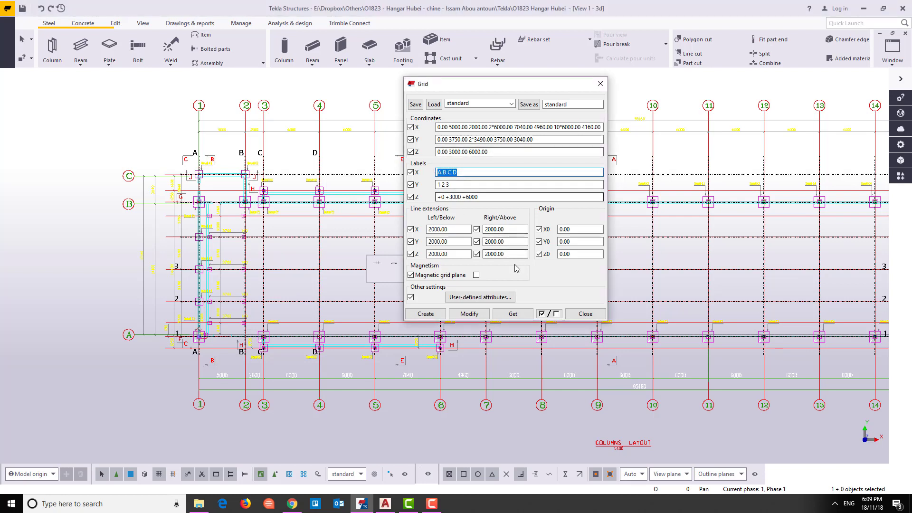
pyautogui.click(834, 504)
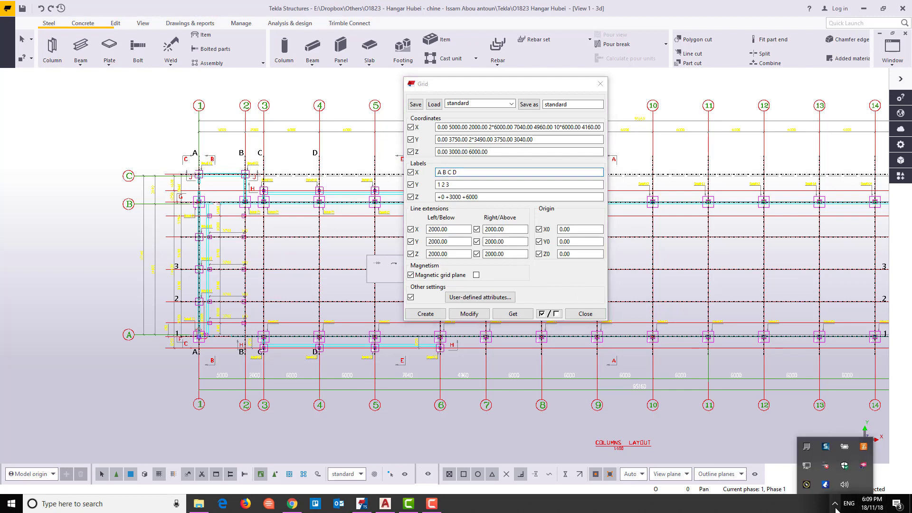
# Add a task named 'adding grides' in the Tekla task timer, then minimize the timer.
pyautogui.click(863, 465)
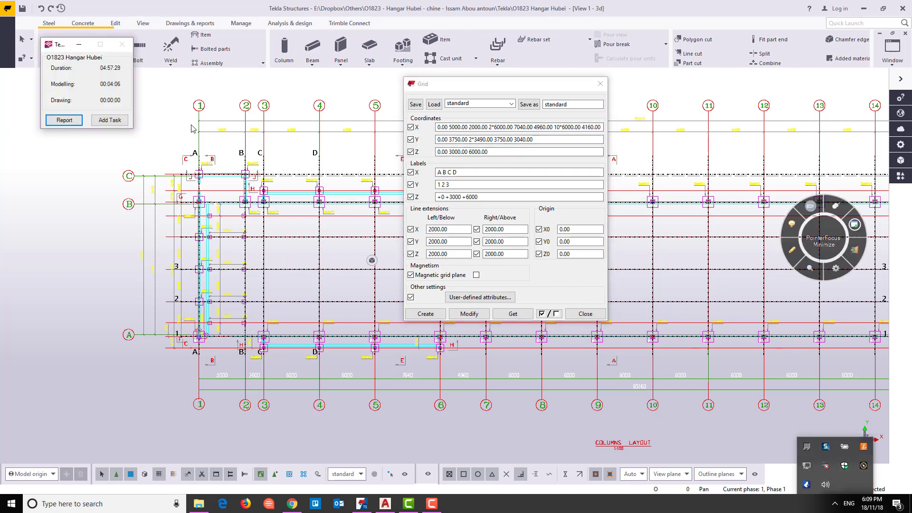
pyautogui.moveTo(68, 51); pyautogui.dragTo(287, 204)
pyautogui.click(328, 273)
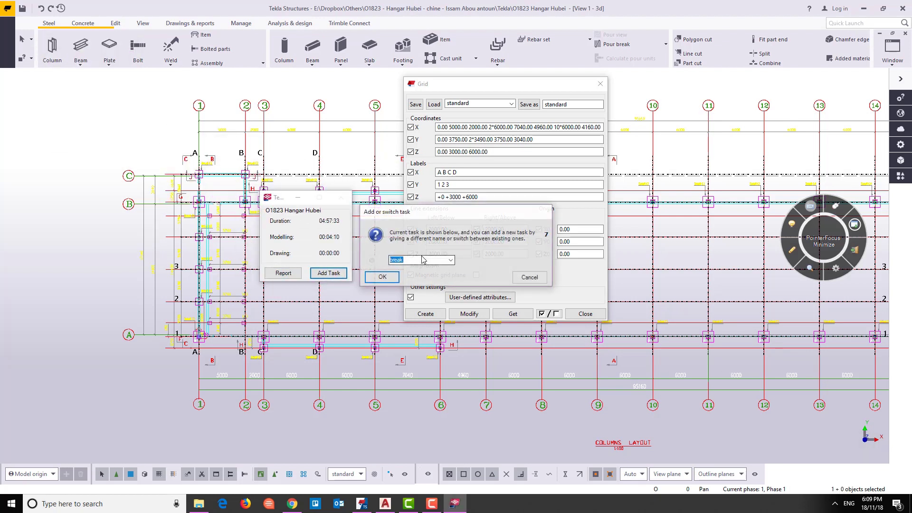
pyautogui.write('adding grides')
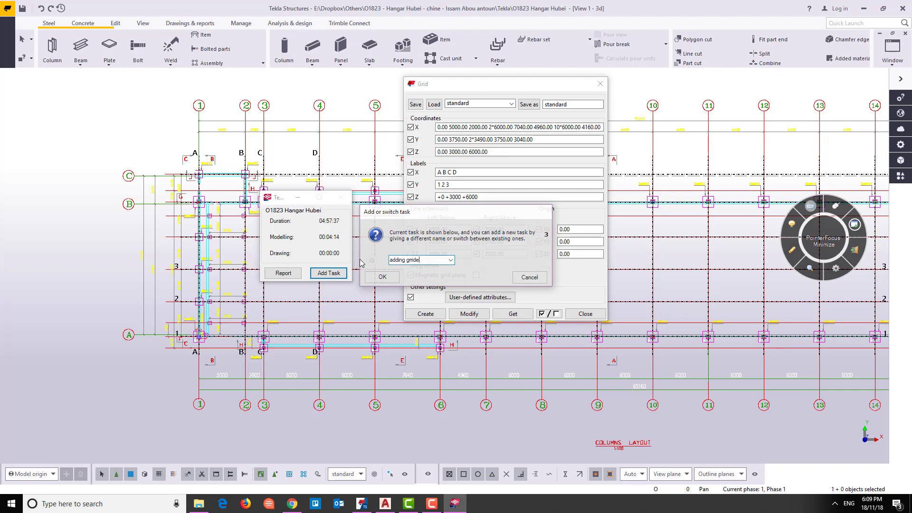
pyautogui.click(382, 276)
pyautogui.click(392, 201)
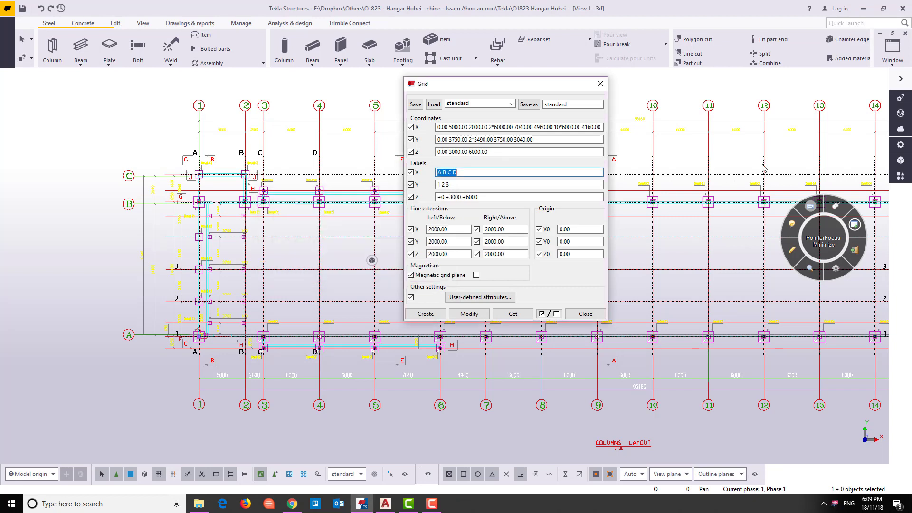
# Replace the grid's X labels with 1 2 3 … 18 in the Grid dialog.
pyautogui.click(853, 229)
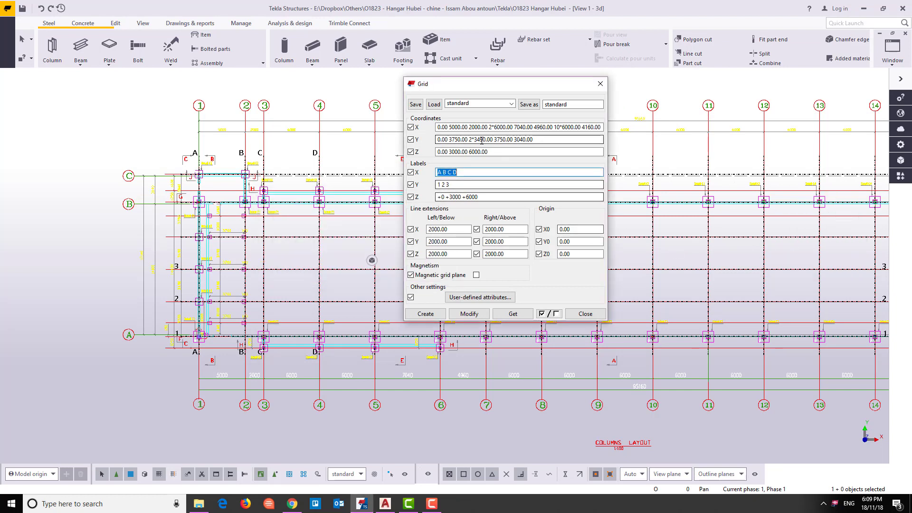
pyautogui.moveTo(247, 246); pyautogui.dragTo(227, 232, button='middle')
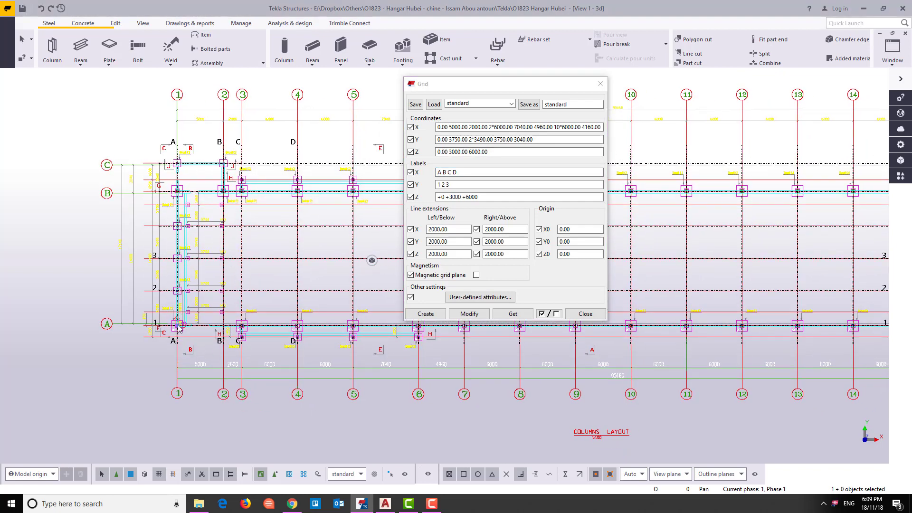
pyautogui.scroll(-1, 216, 281)
pyautogui.click(413, 167)
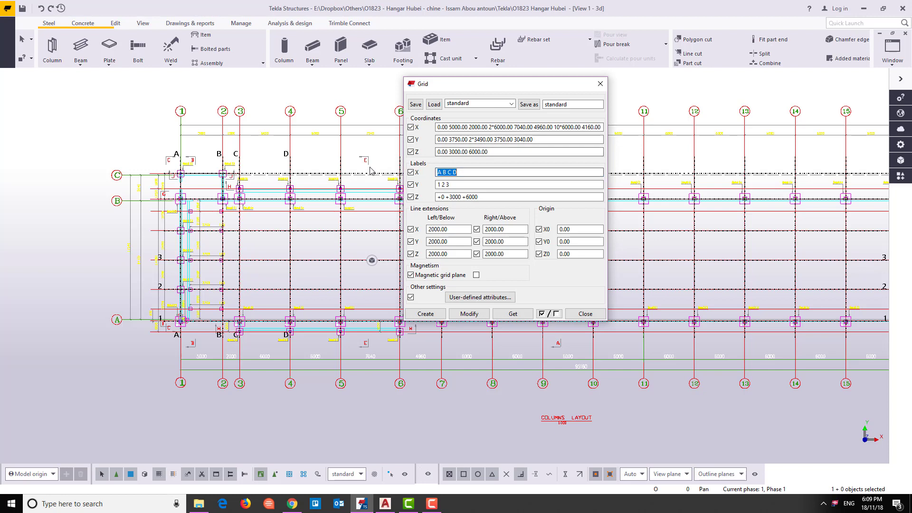
pyautogui.write('1 2')
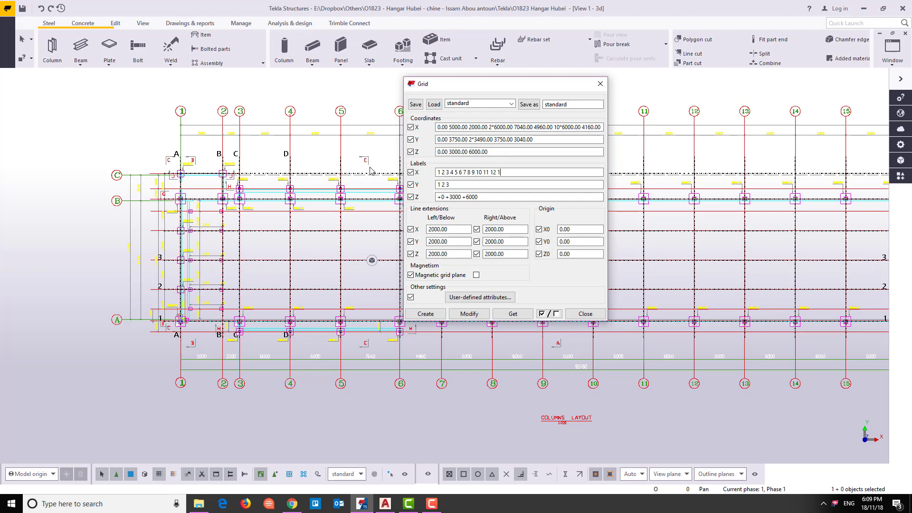
pyautogui.write('3 4 5 6 7 8 9 10 11 12 13 14 15 16 17')
pyautogui.scroll(-3, 711, 237)
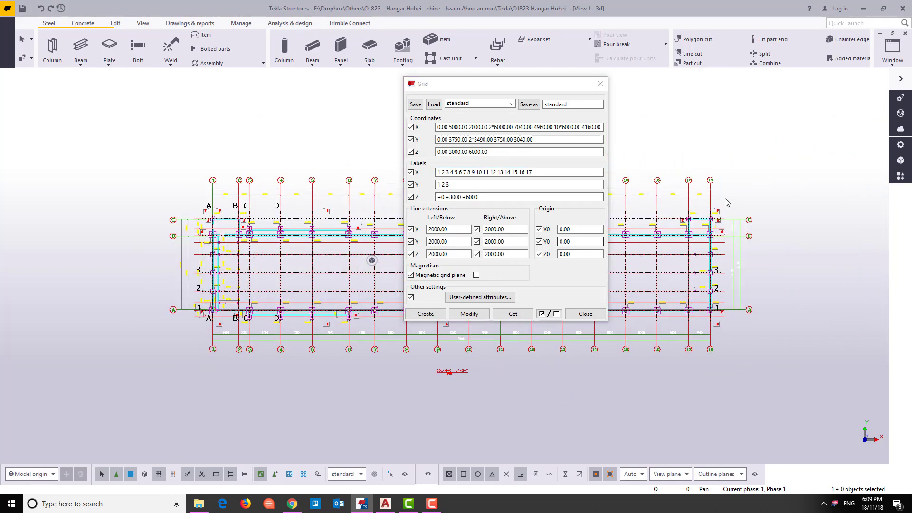
pyautogui.scroll(2, 711, 238)
pyautogui.click(550, 173)
pyautogui.write('18')
pyautogui.scroll(-3, 156, 193)
pyautogui.scroll(3, 241, 195)
pyautogui.scroll(2, 280, 274)
pyautogui.press('Tab')
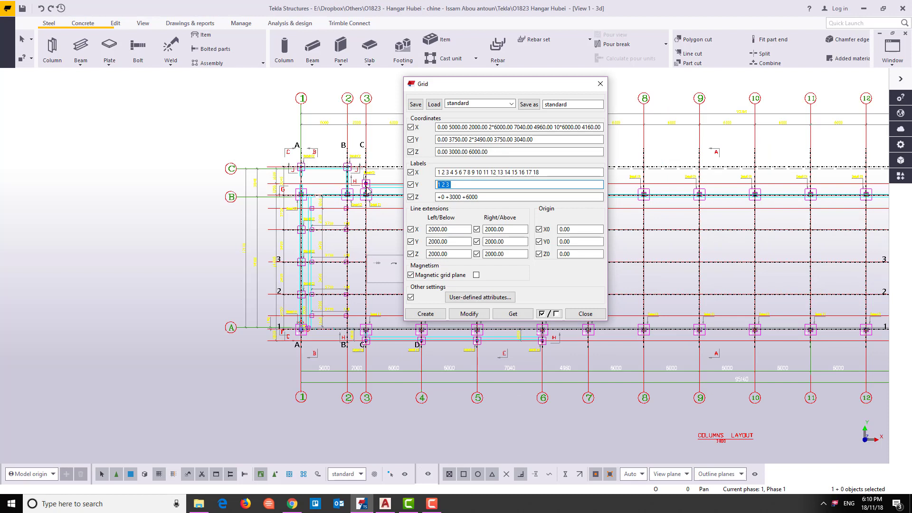
# Enter 'A B C' as the Y labels and apply the labels to the grid.
pyautogui.write('A B C')
pyautogui.click(470, 314)
pyautogui.click(414, 271)
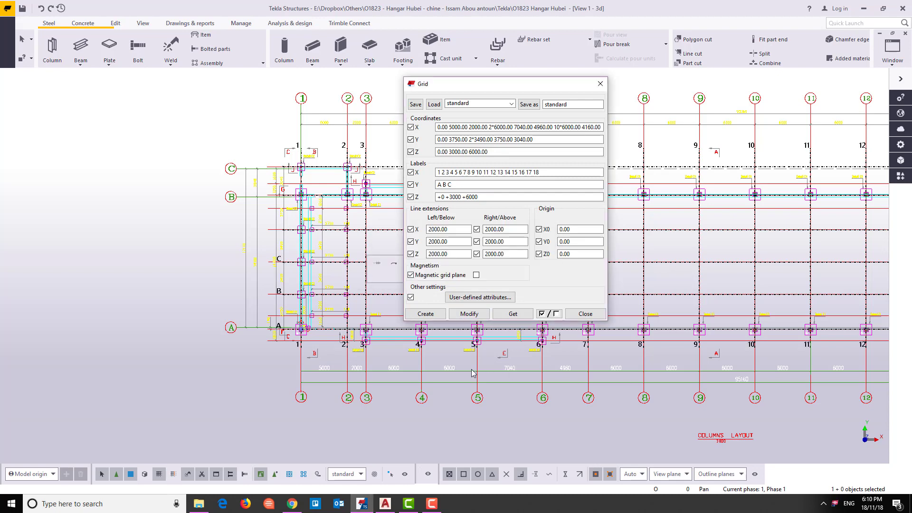
pyautogui.scroll(1, 269, 226)
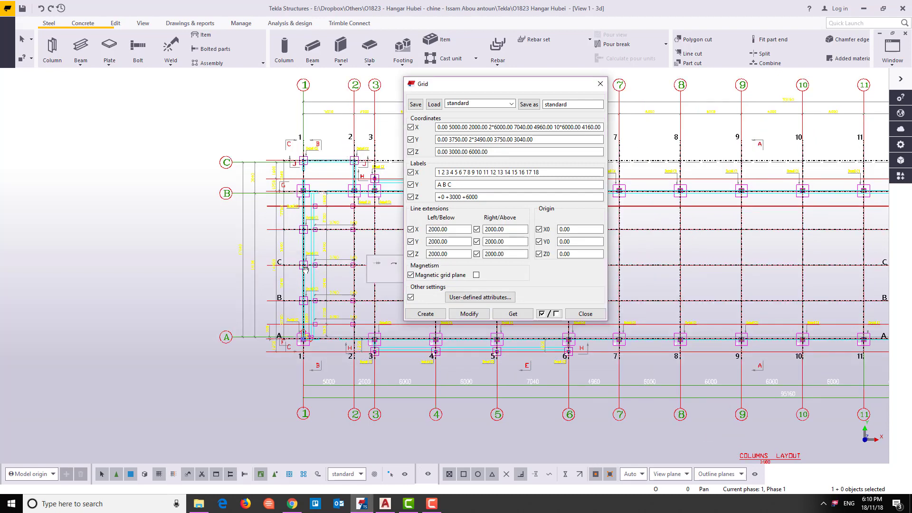
pyautogui.scroll(3, 316, 273)
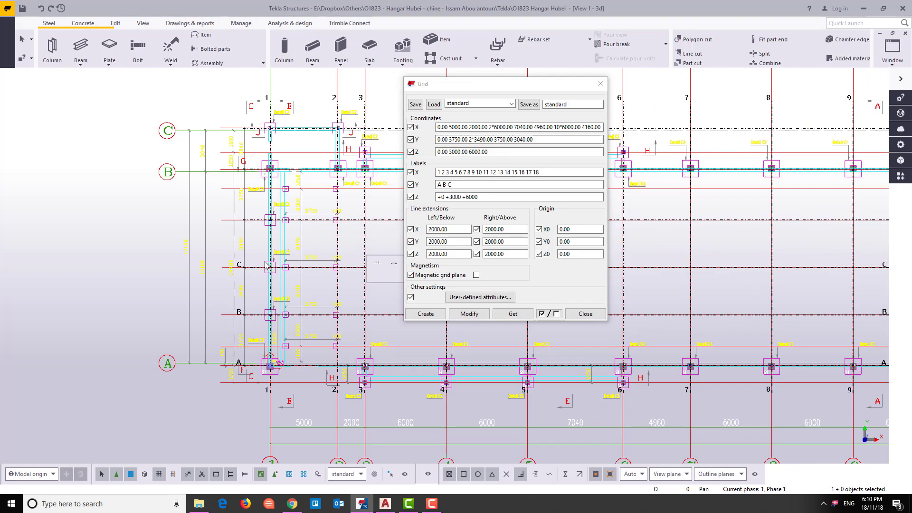
pyautogui.scroll(-3, 205, 261)
pyautogui.scroll(1, 119, 285)
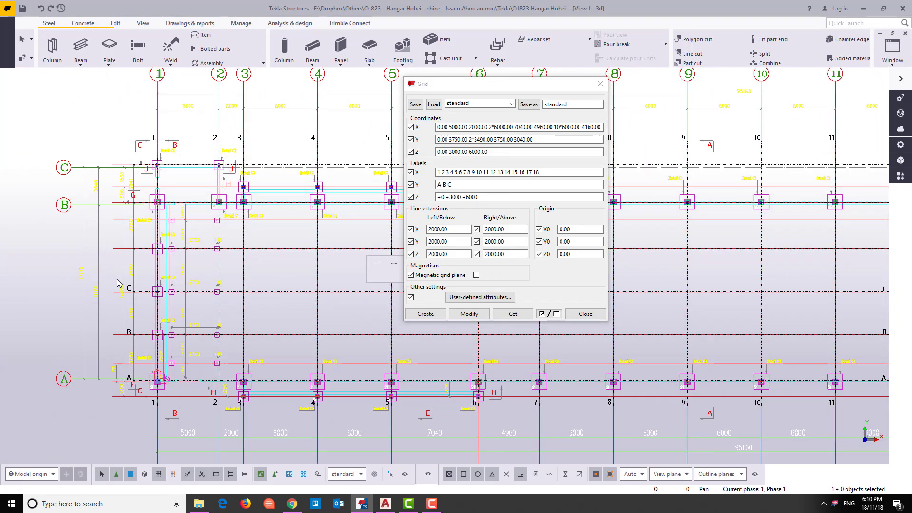
pyautogui.scroll(-5, 147, 239)
pyautogui.scroll(6, 204, 222)
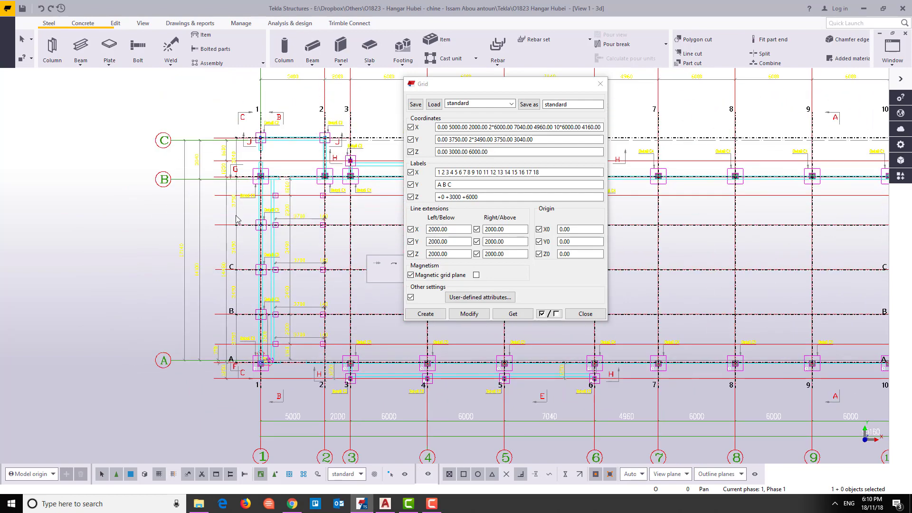
pyautogui.scroll(2, 225, 281)
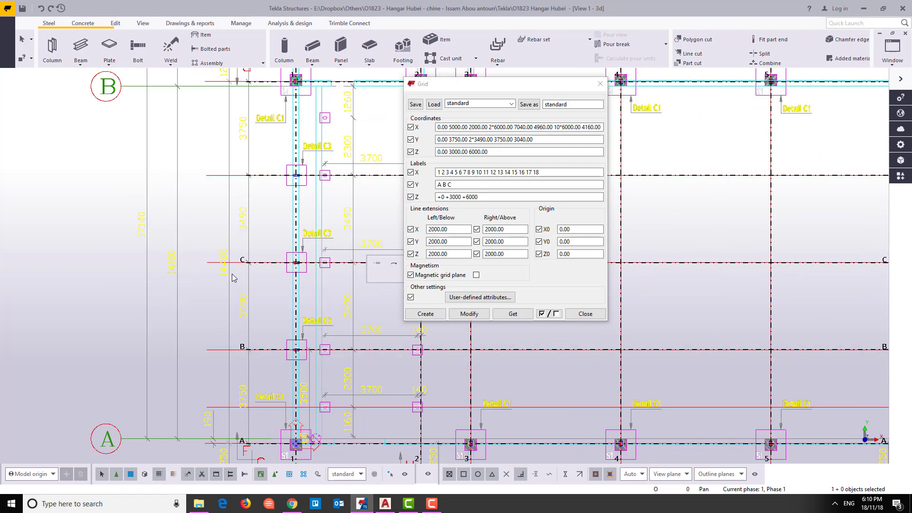
# Replace the intermediate Y spacings with 14480.00, checking the drawing's Y dimensions.
pyautogui.moveTo(474, 139)
pyautogui.mouseDown()
pyautogui.moveTo(495, 151)
pyautogui.moveTo(463, 141)
pyautogui.mouseUp()
pyautogui.click(517, 141)
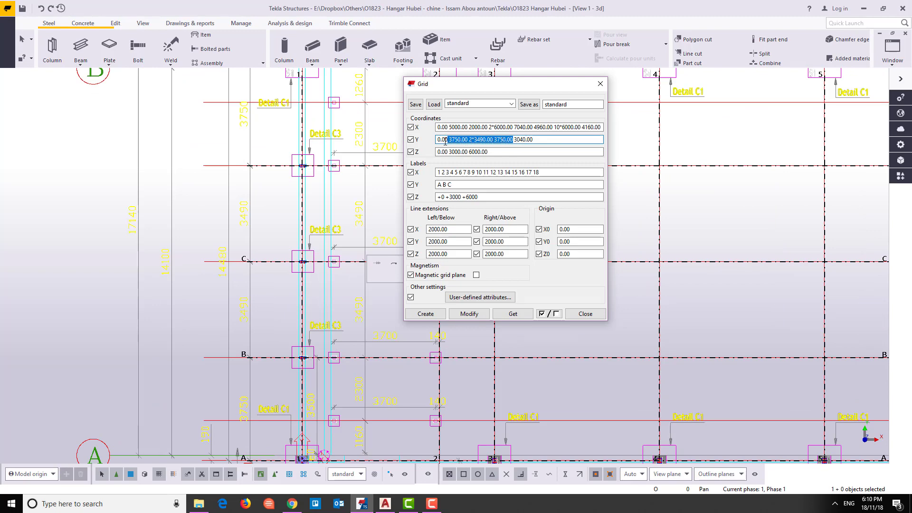
pyautogui.moveTo(272, 69); pyautogui.dragTo(310, 148, button='middle')
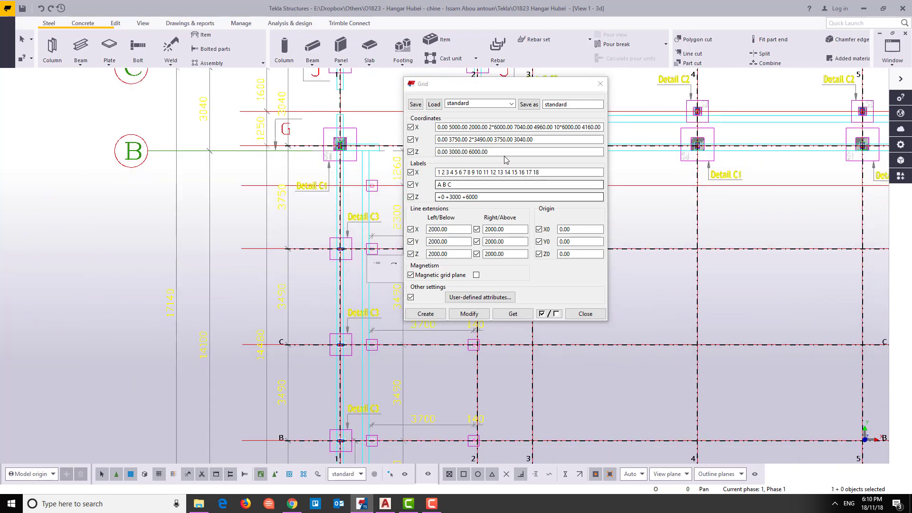
pyautogui.click(509, 139)
pyautogui.moveTo(512, 139); pyautogui.dragTo(460, 138)
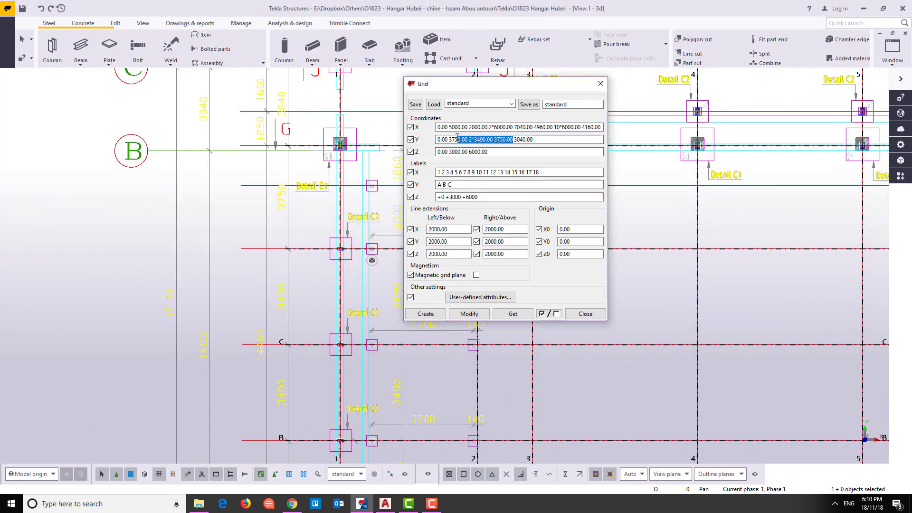
pyautogui.write('14480.00')
pyautogui.click(469, 313)
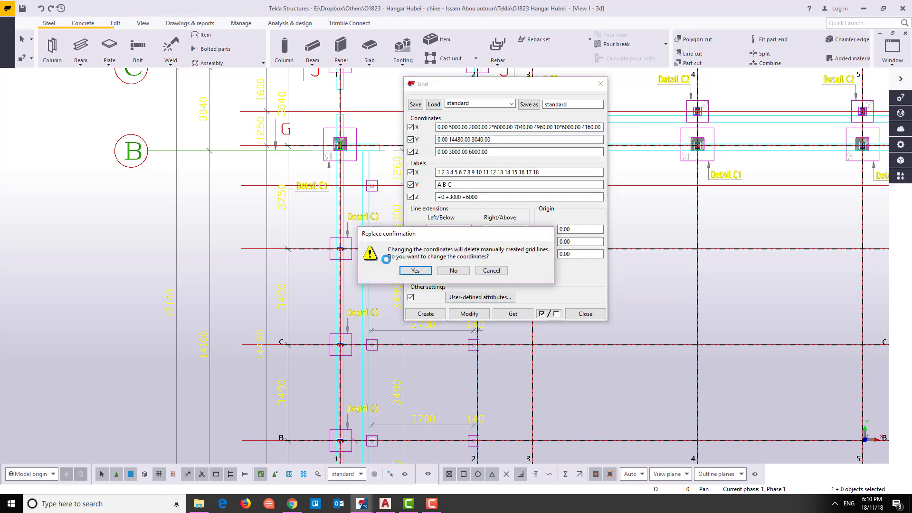
pyautogui.click(415, 271)
pyautogui.scroll(-4, 299, 219)
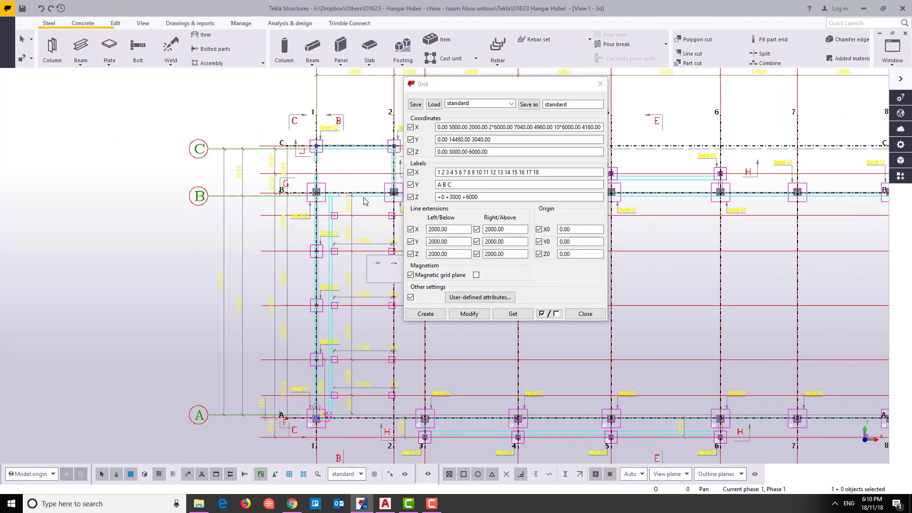
pyautogui.scroll(-1, 336, 233)
pyautogui.scroll(-5, 333, 266)
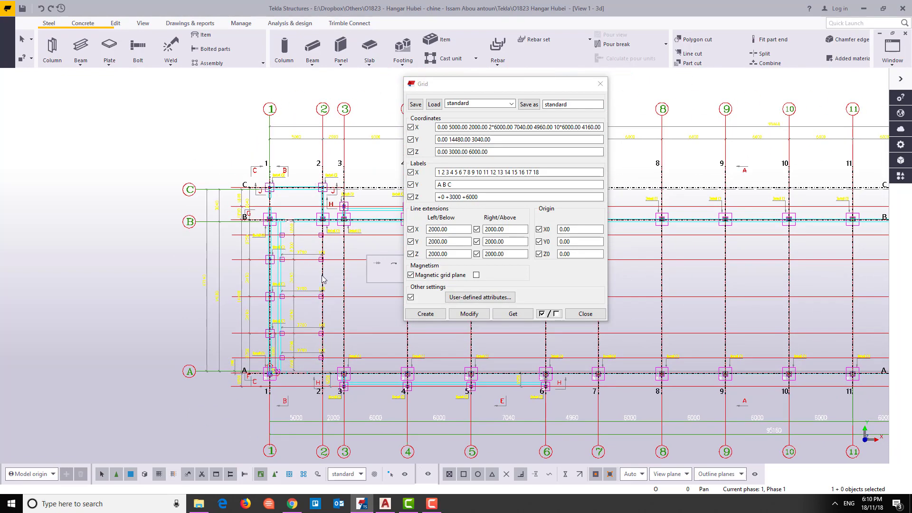
pyautogui.moveTo(319, 312); pyautogui.dragTo(516, 318, button='middle')
pyautogui.scroll(1, 415, 417)
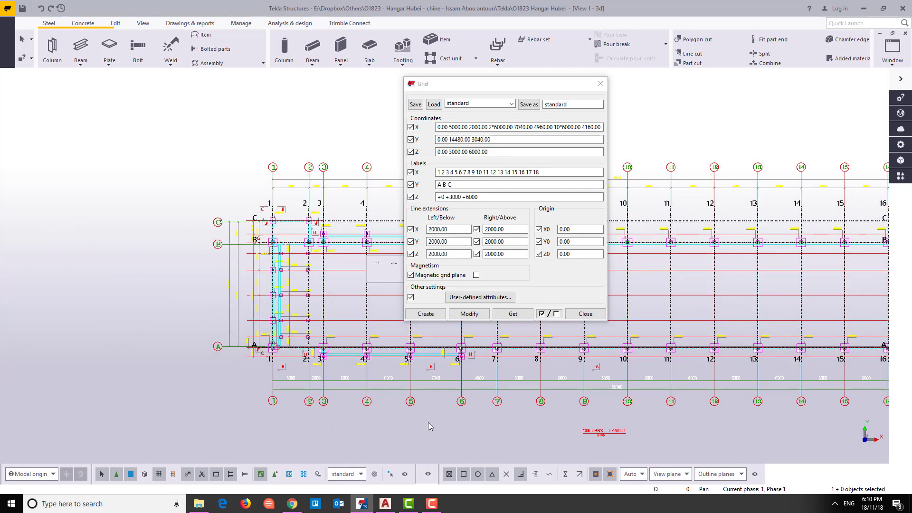